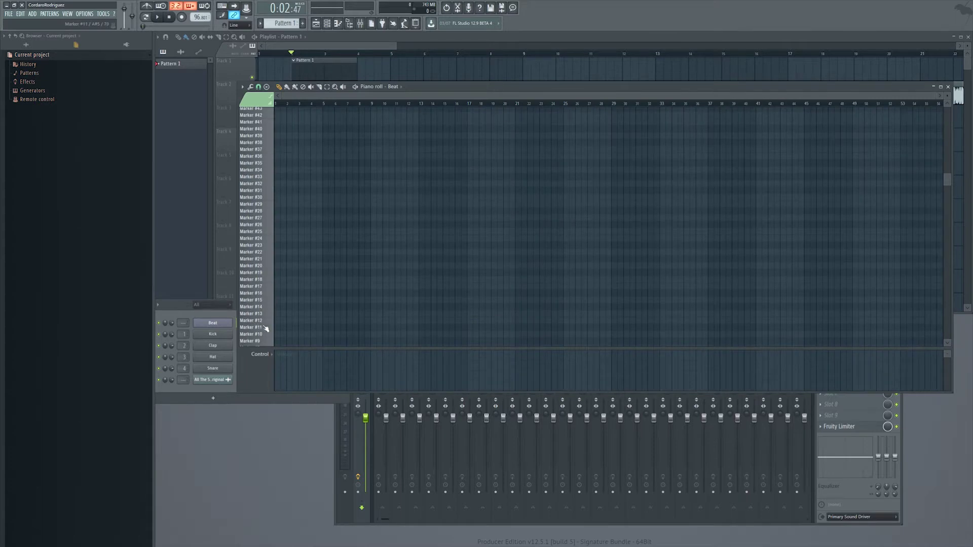
- Program the Beat pattern in the piano roll using sample slices such as Marker #1, #2, #9, #10, #35 and #36, and play it back
{"action": "left_click", "coordinate": [267, 253]}
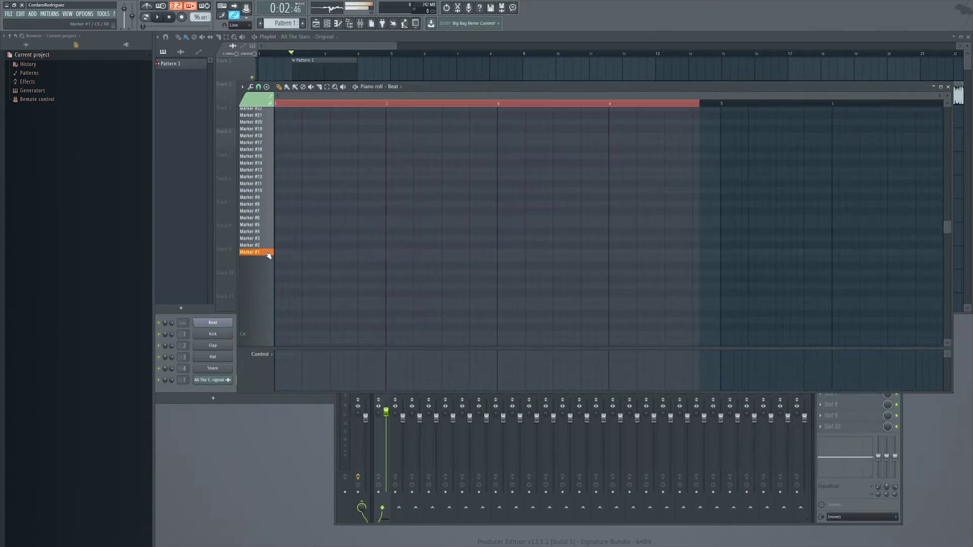
{"action": "left_click", "coordinate": [278, 252]}
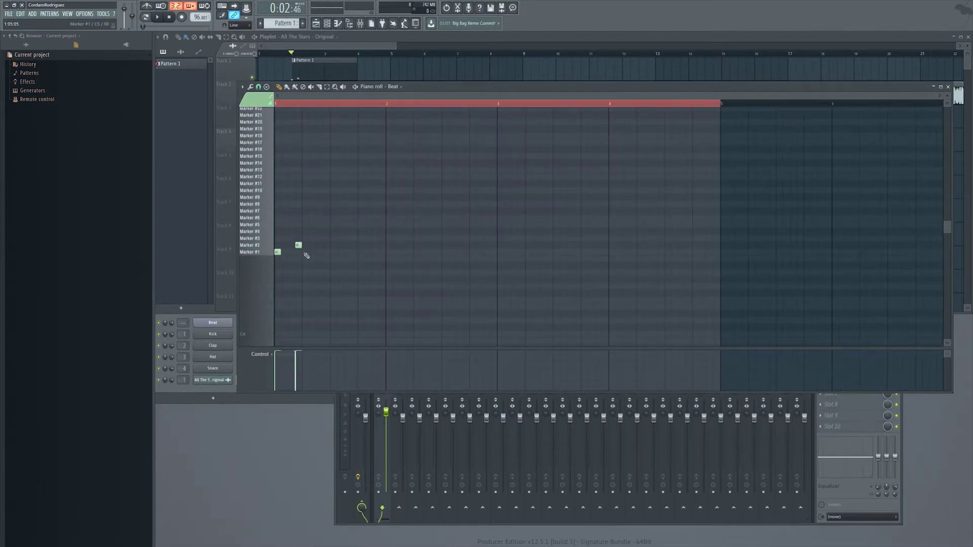
{"action": "mouse_move", "coordinate": [441, 247]}
{"action": "left_mouse_down"}
{"action": "mouse_move", "coordinate": [251, 264]}
{"action": "mouse_move", "coordinate": [495, 249]}
{"action": "left_mouse_up"}
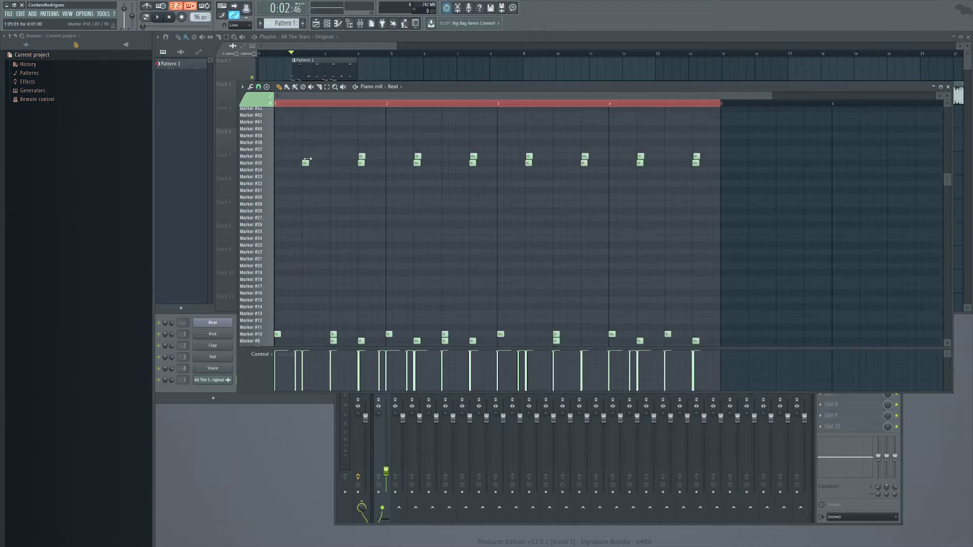
{"action": "key", "text": "space"}
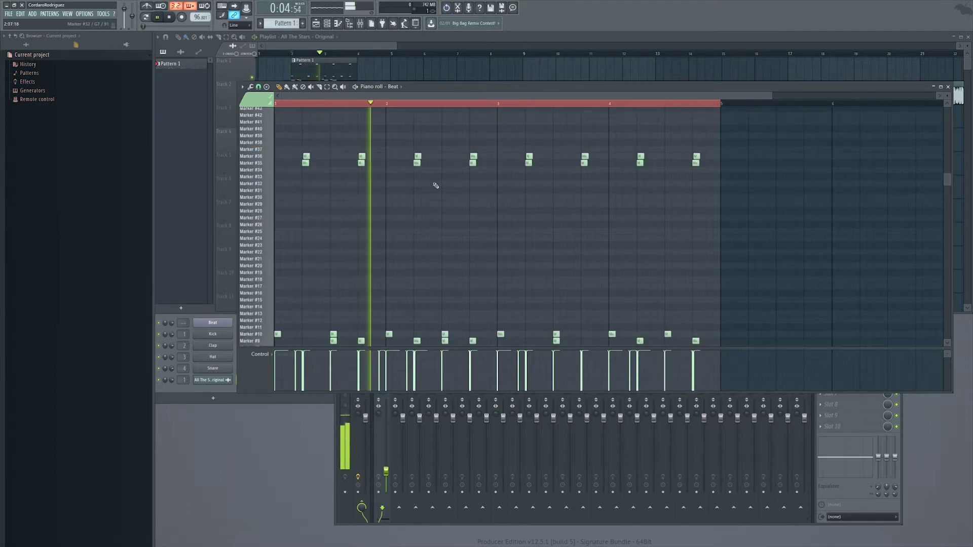
{"action": "scroll", "coordinate": [433, 191], "scroll_direction": "down", "scroll_amount": 3}
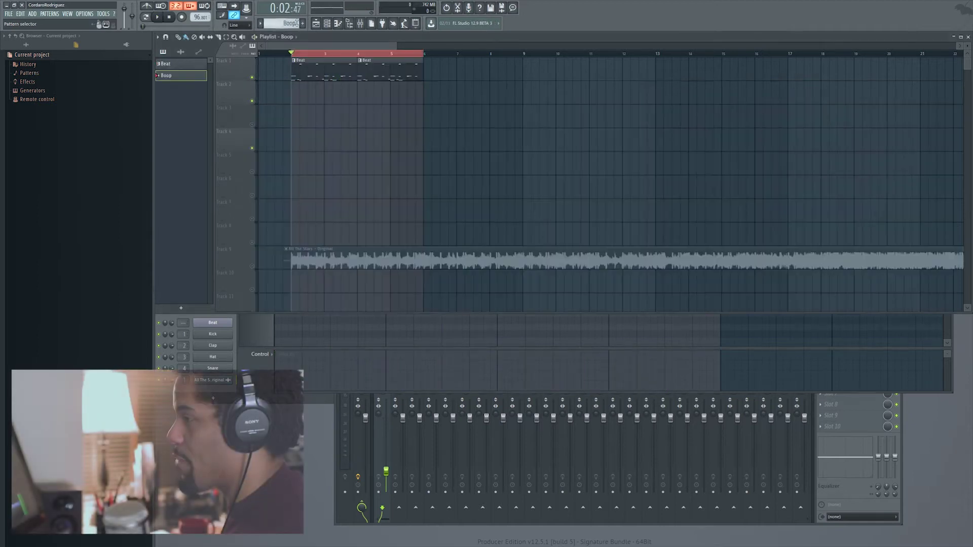
- Place the Boop pattern on Track 2 and load a short sound selected in the Edison recording into Harmor as a resynthesized image
{"action": "left_click", "coordinate": [297, 97]}
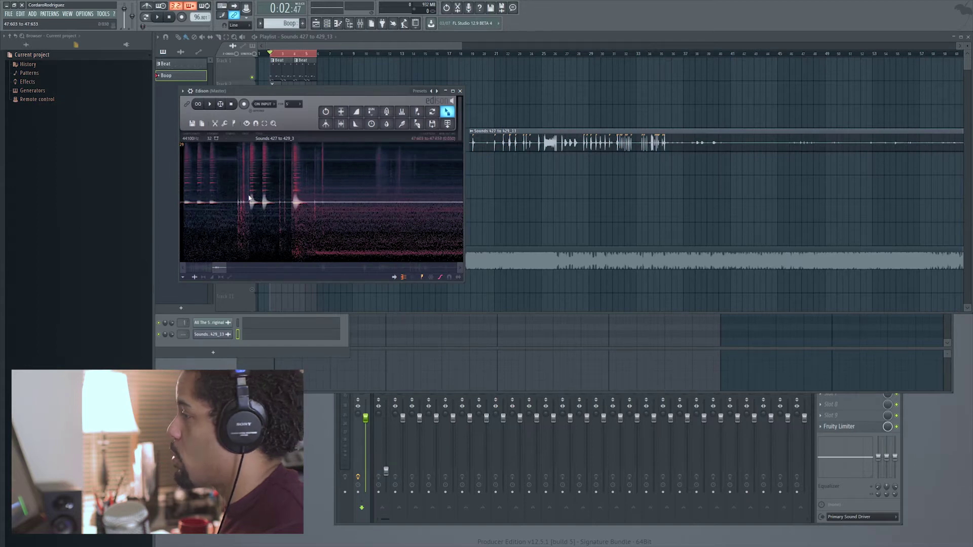
{"action": "left_click_drag", "start_coordinate": [248, 198], "coordinate": [264, 199]}
{"action": "scroll", "coordinate": [251, 200], "scroll_direction": "up", "scroll_amount": 2}
{"action": "key", "text": "space"}
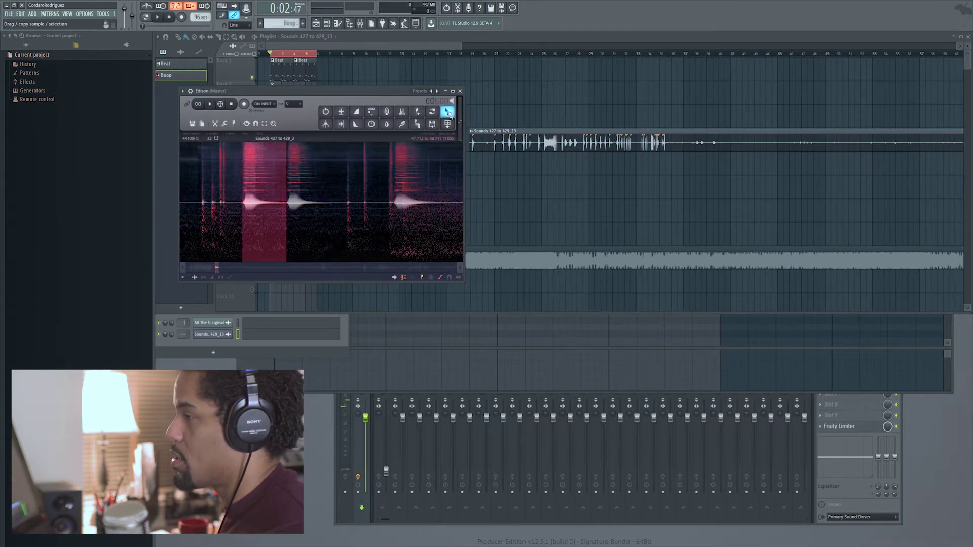
{"action": "left_click_drag", "start_coordinate": [448, 113], "coordinate": [615, 86]}
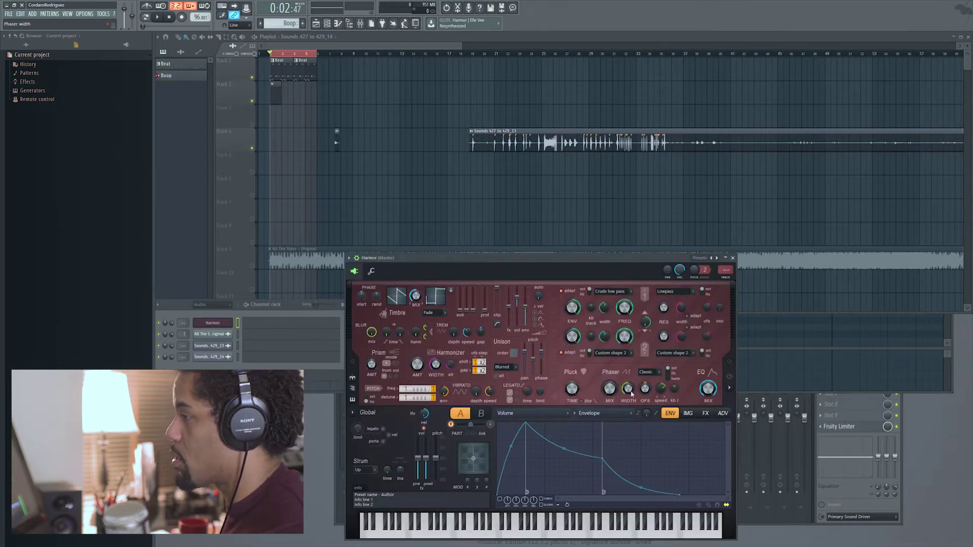
{"action": "left_click", "coordinate": [688, 414]}
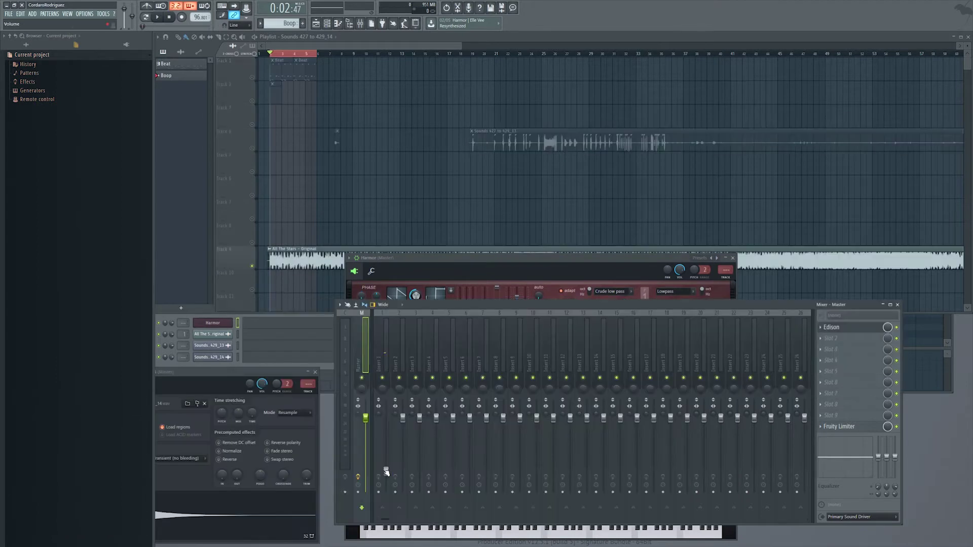
- Raise the Insert 1 level to about 84% and listen to the original song as a reference
{"action": "left_click_drag", "start_coordinate": [386, 472], "coordinate": [386, 443]}
{"action": "key", "text": "space"}
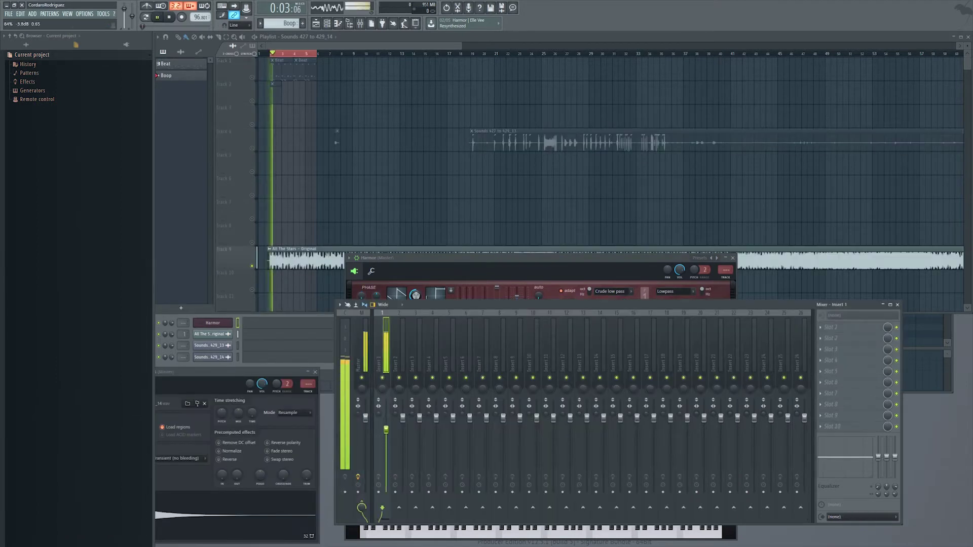
{"action": "key", "text": "space"}
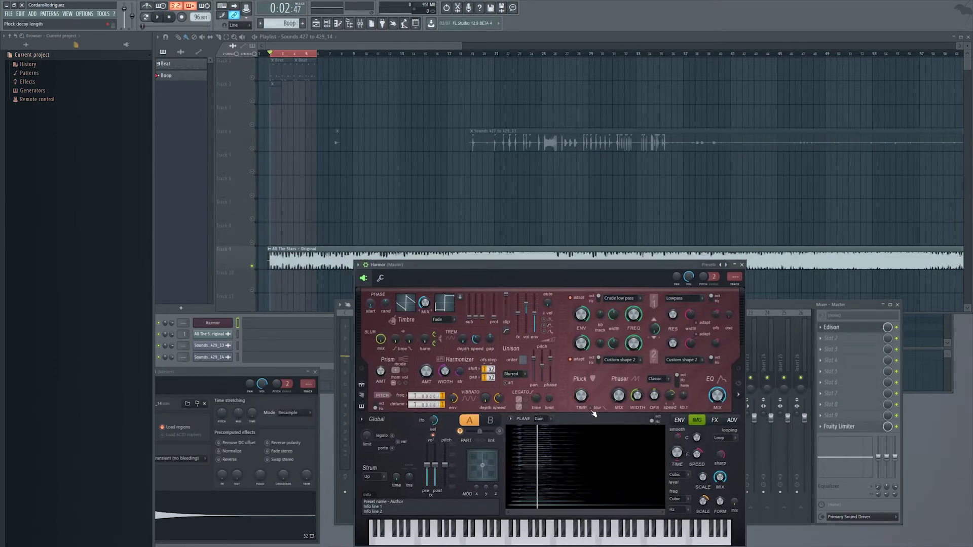
- Audition pitches for the Boop sound and program short B4 notes every two beats from beat 2, filling the first bars of its pattern
{"action": "left_click", "coordinate": [559, 540]}
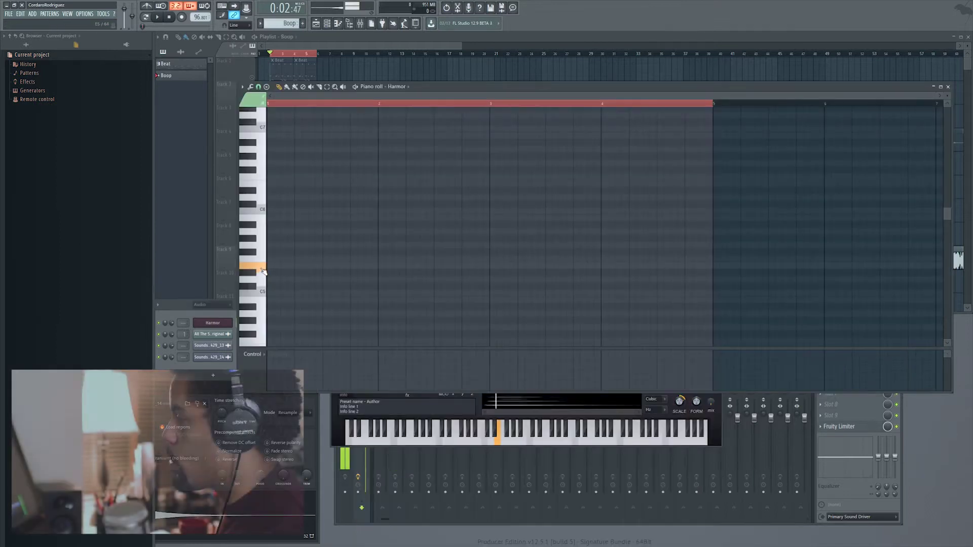
{"action": "left_click", "coordinate": [262, 292]}
{"action": "key", "text": "space"}
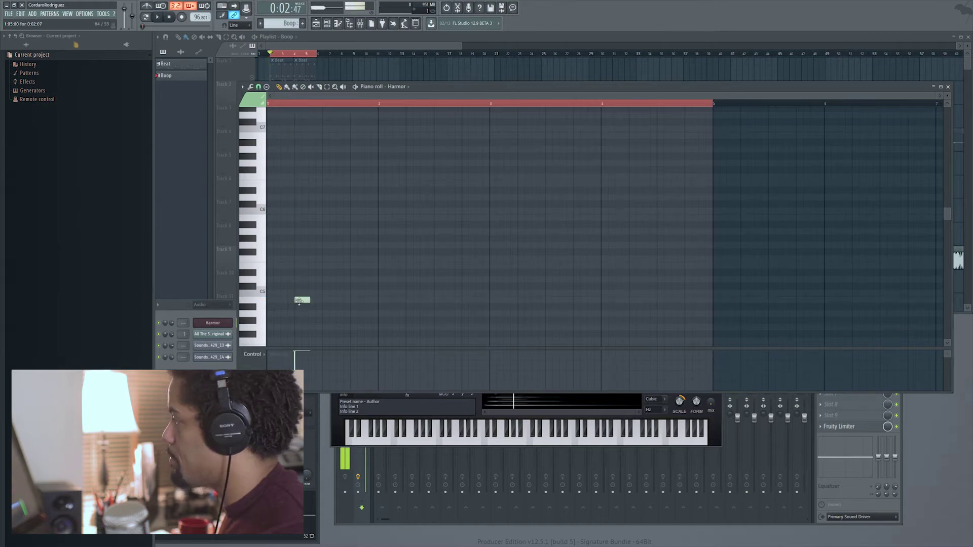
{"action": "key", "text": "ctrl+b"}
{"action": "key", "text": "ctrl+b"}
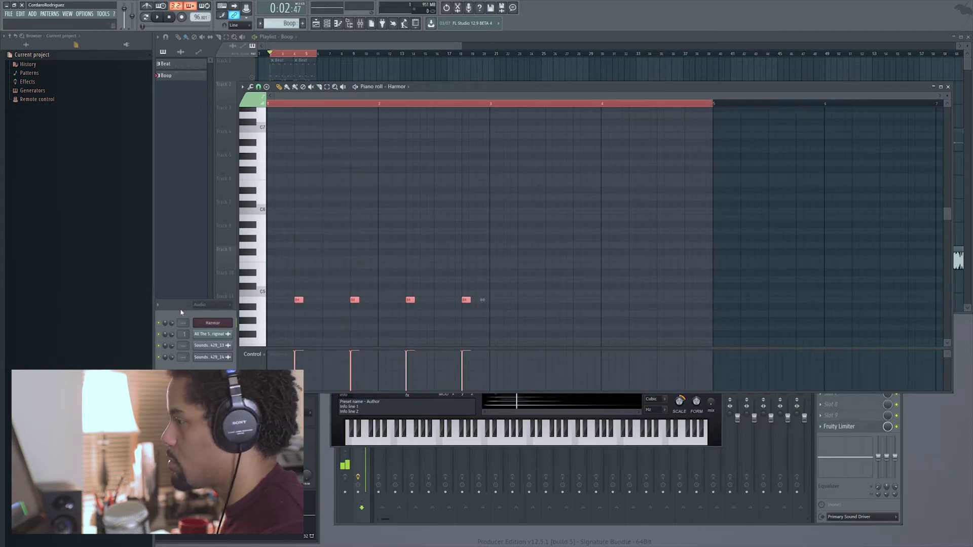
{"action": "key", "text": "F12"}
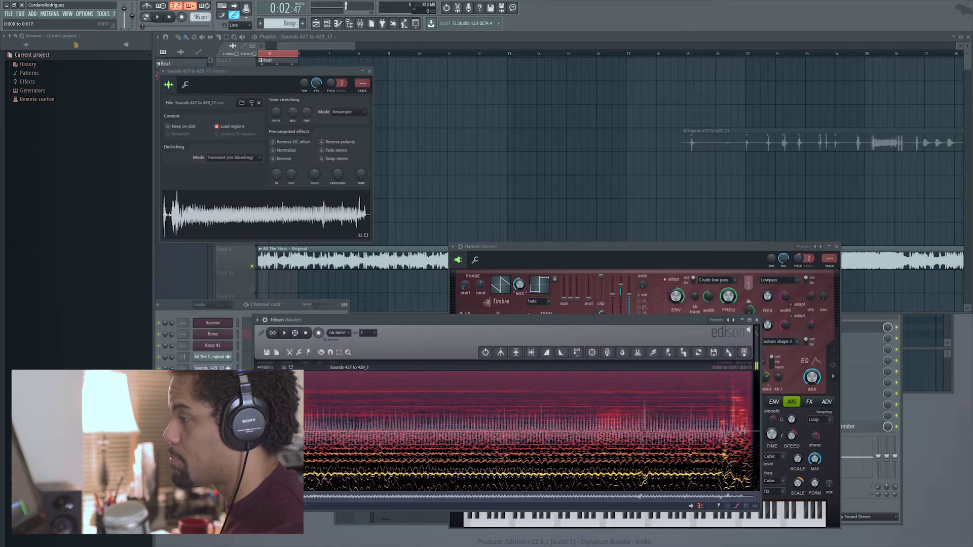
- Load another Edison sound into Harmor for the Bass channel and retouch its spectrogram in Paint by stretching a clean patch over the noise
{"action": "left_click_drag", "start_coordinate": [533, 326], "coordinate": [529, 107]}
{"action": "left_click_drag", "start_coordinate": [724, 137], "coordinate": [735, 175]}
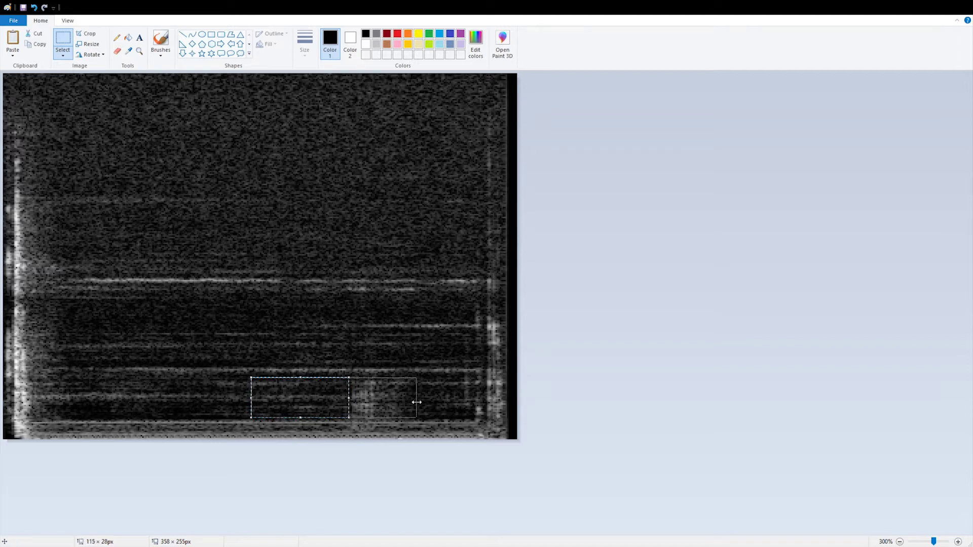
{"action": "left_click_drag", "start_coordinate": [440, 403], "coordinate": [441, 400]}
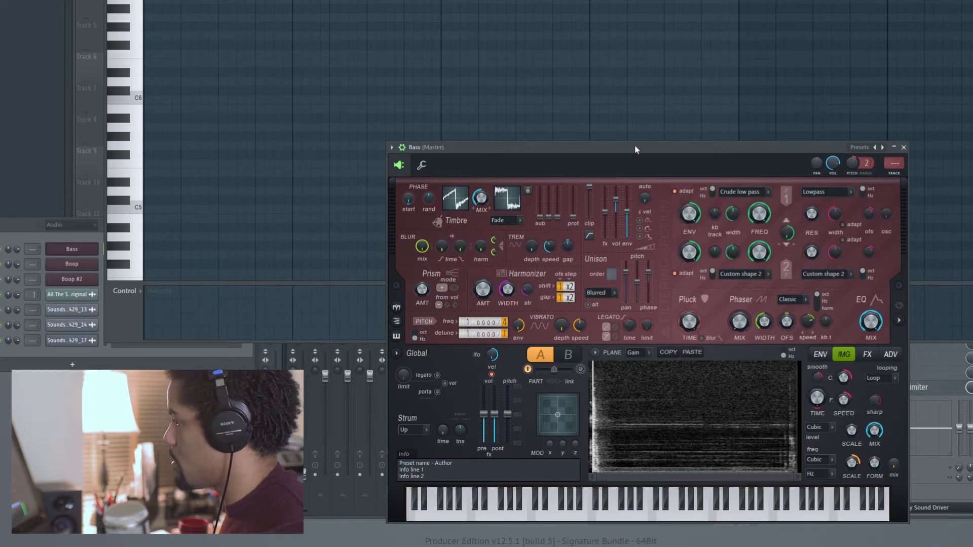
{"action": "left_click_drag", "start_coordinate": [636, 149], "coordinate": [499, 0]}
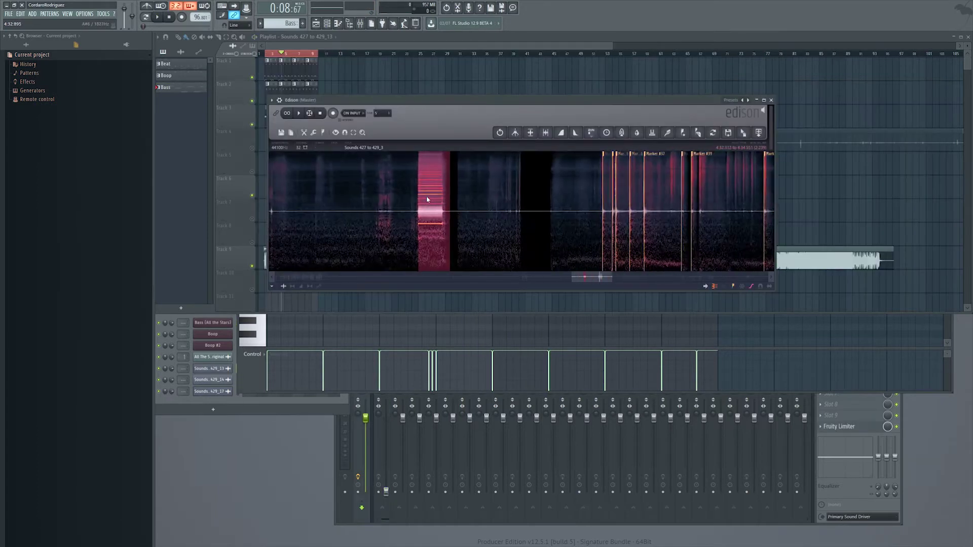
- Load the car horn section selected in Edison into a new Harmor instance's image area and audition it
{"action": "scroll", "coordinate": [425, 195], "scroll_direction": "up", "scroll_amount": 4}
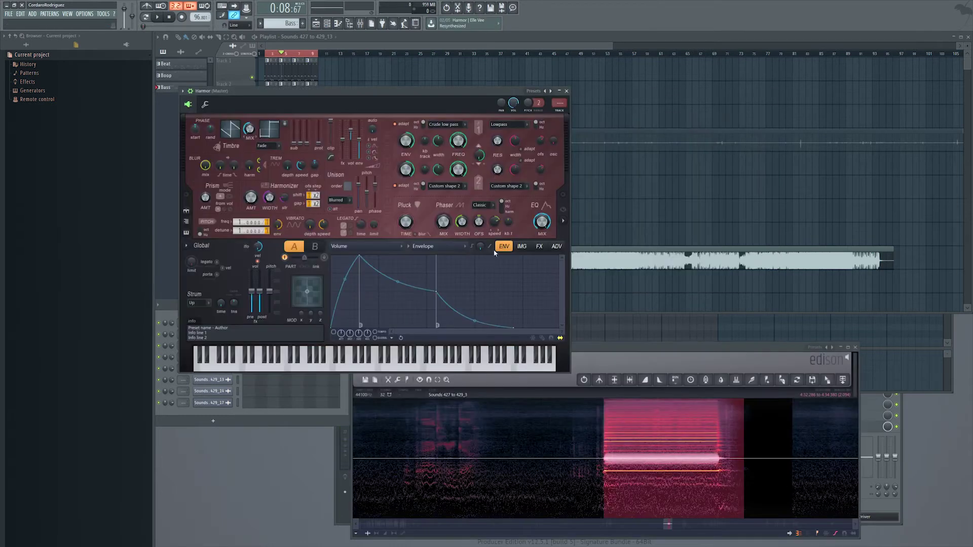
{"action": "left_click", "coordinate": [522, 246]}
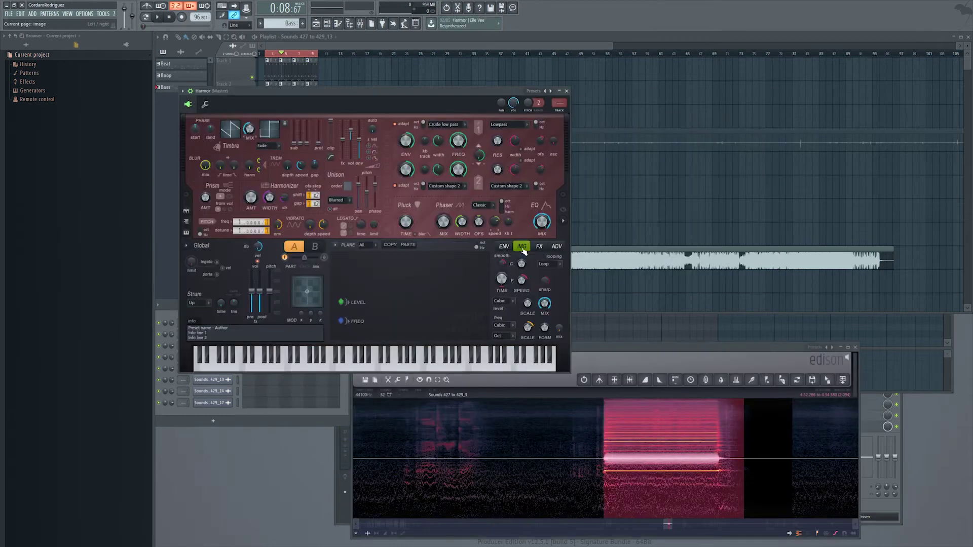
{"action": "left_click_drag", "start_coordinate": [829, 388], "coordinate": [709, 337]}
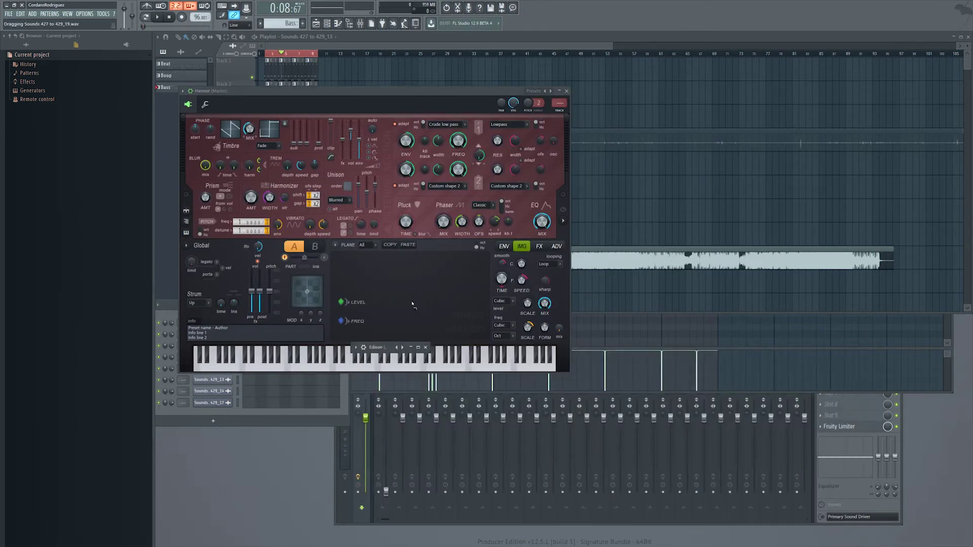
{"action": "left_click_drag", "start_coordinate": [413, 305], "coordinate": [414, 306]}
{"action": "left_click", "coordinate": [332, 370]}
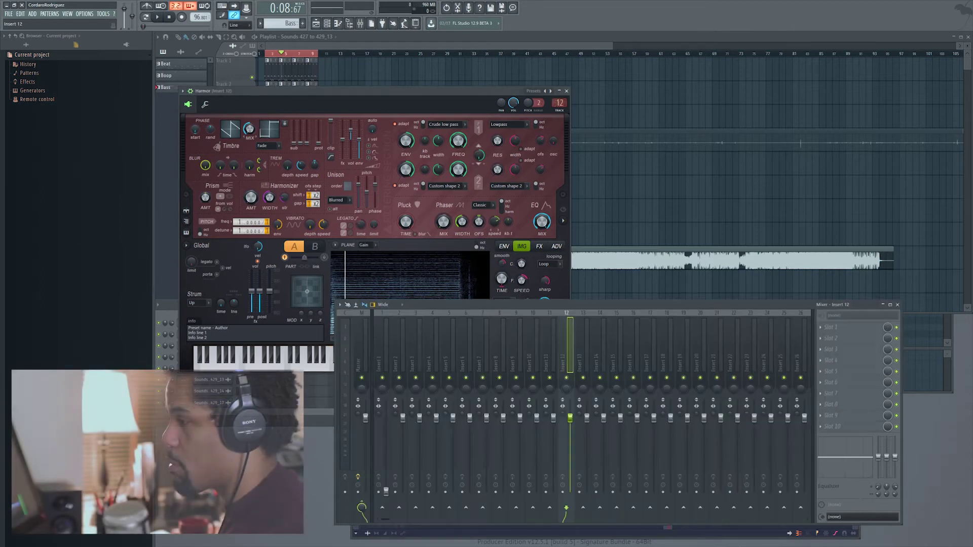
- Route the horn's Harmor to mixer Insert 12, add Effector and Fruity Reeverb 2 there, and adjust Effector's XY pad
{"action": "key", "text": "F9"}
{"action": "key", "text": "ctrl+l"}
{"action": "left_click", "coordinate": [829, 328]}
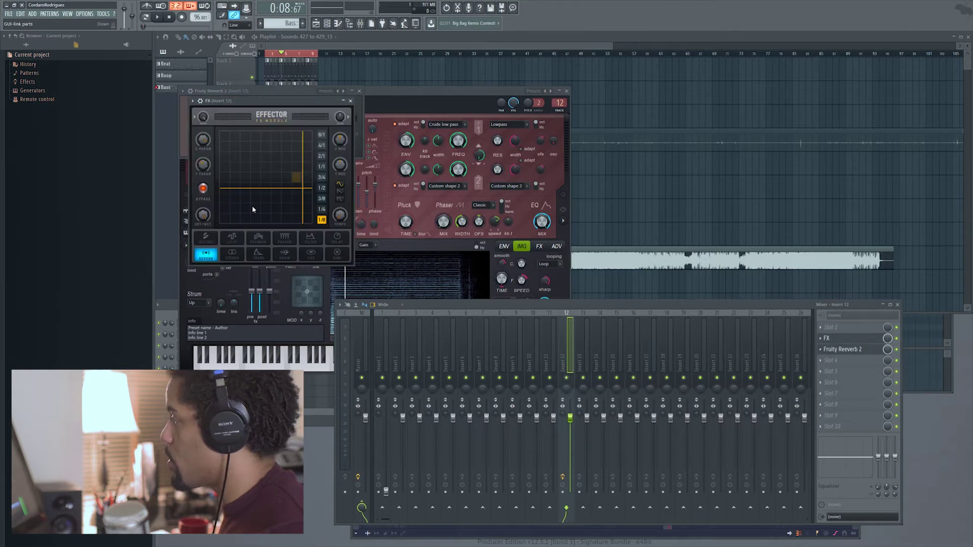
{"action": "left_click_drag", "start_coordinate": [246, 187], "coordinate": [254, 198]}
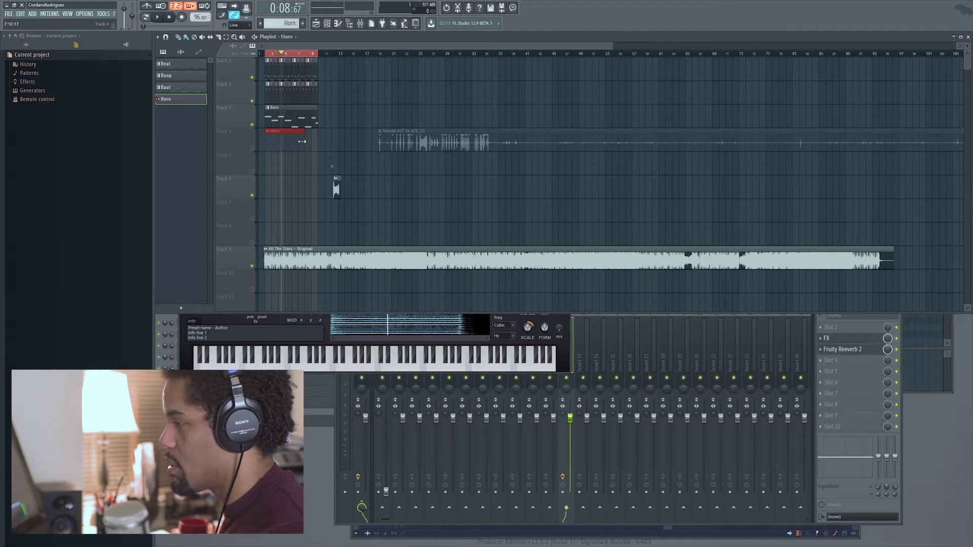
- Set Effector to its filter effect and record XY pad movements over the Horn pattern during playback
{"action": "key", "text": "space"}
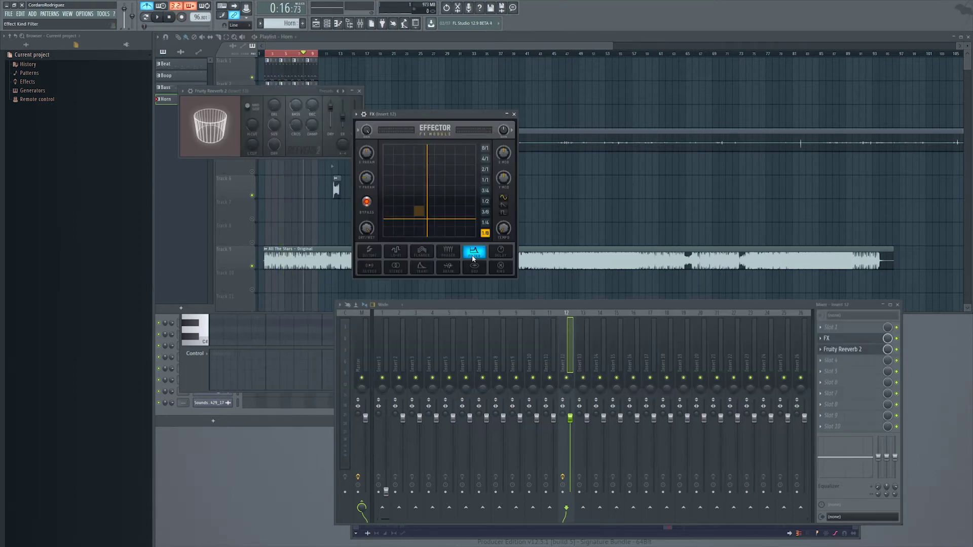
{"action": "key", "text": "space"}
{"action": "mouse_move", "coordinate": [415, 212]}
{"action": "left_mouse_down"}
{"action": "mouse_move", "coordinate": [391, 208]}
{"action": "mouse_move", "coordinate": [434, 218]}
{"action": "mouse_move", "coordinate": [415, 205]}
{"action": "mouse_move", "coordinate": [437, 208]}
{"action": "mouse_move", "coordinate": [407, 210]}
{"action": "mouse_move", "coordinate": [418, 207]}
{"action": "left_mouse_up"}
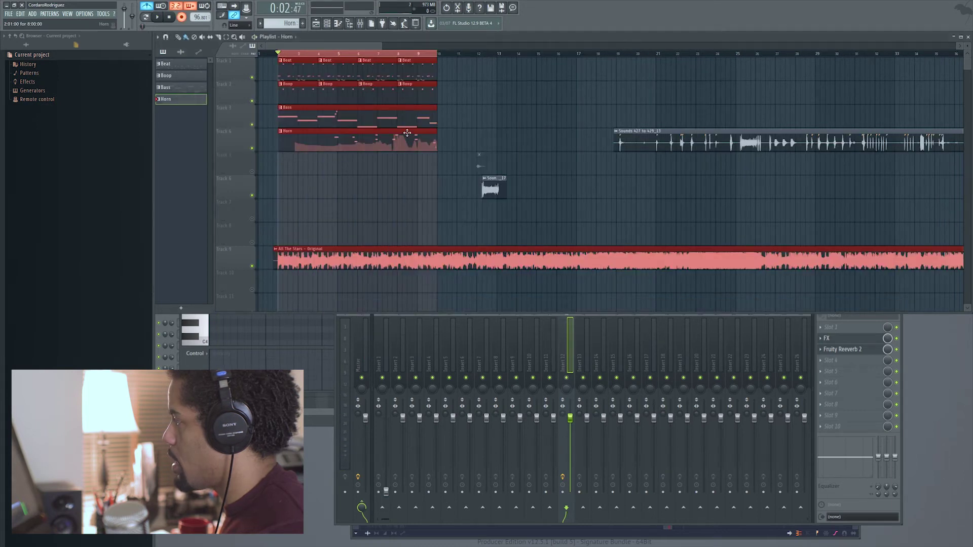
- Reshape the Horn pattern's Effector Param X automation into smooth ramps around the notes in the piano roll, checking it with playback
{"action": "double_click", "coordinate": [407, 133]}
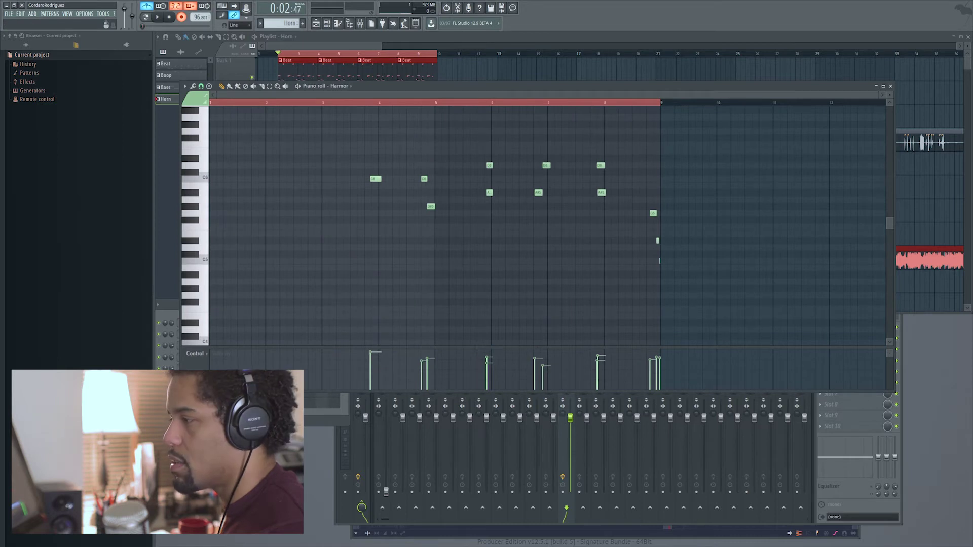
{"action": "scroll", "coordinate": [374, 382], "scroll_direction": "up", "scroll_amount": 5}
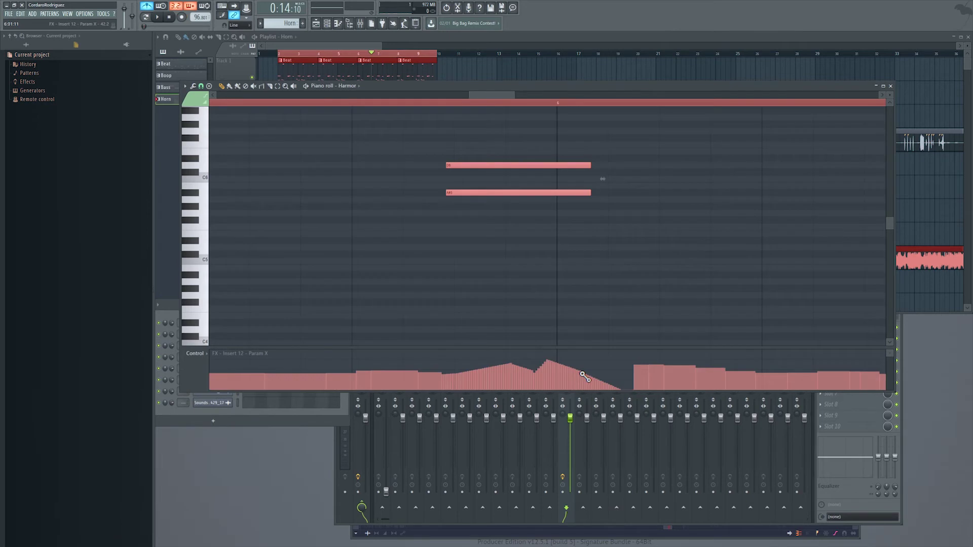
{"action": "key", "text": "space"}
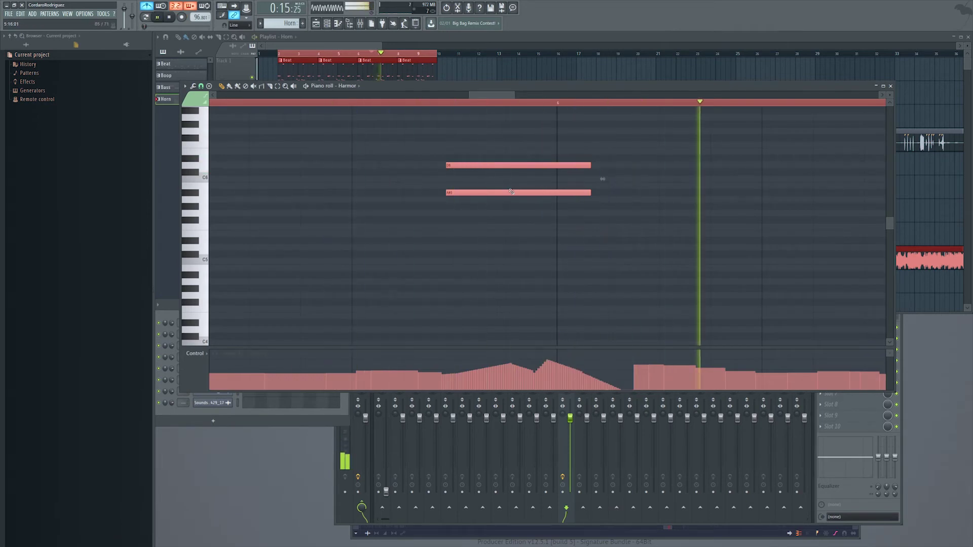
{"action": "key", "text": "space"}
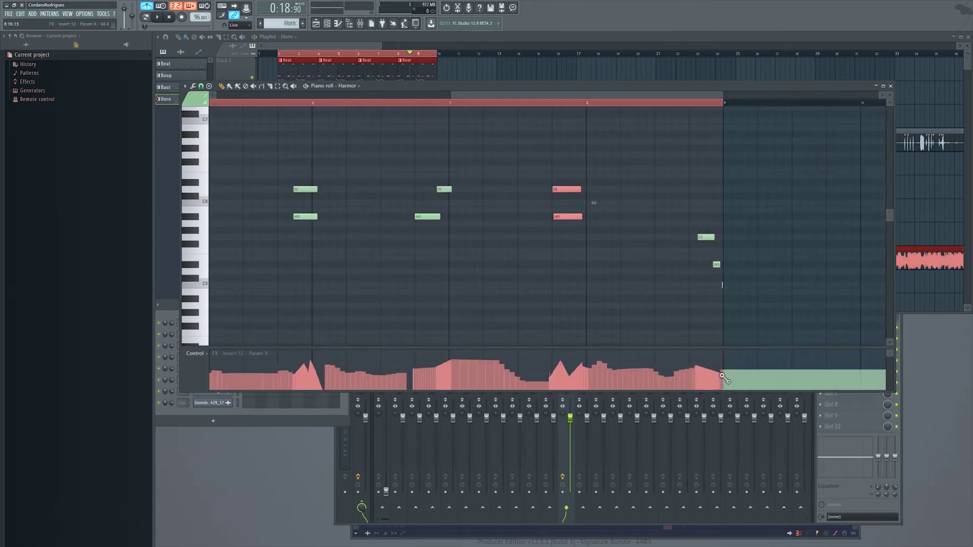
{"action": "key", "text": "space"}
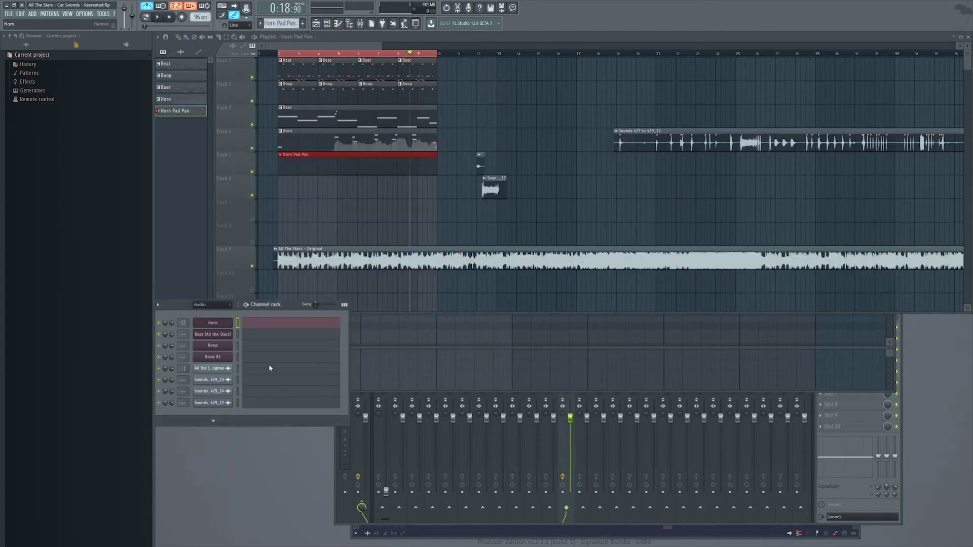
- Clone the Horn channel as Horn Pad and adjust the loop region of its Harmor image for a sustained sound, auditioning notes
{"action": "key", "text": "alt+c"}
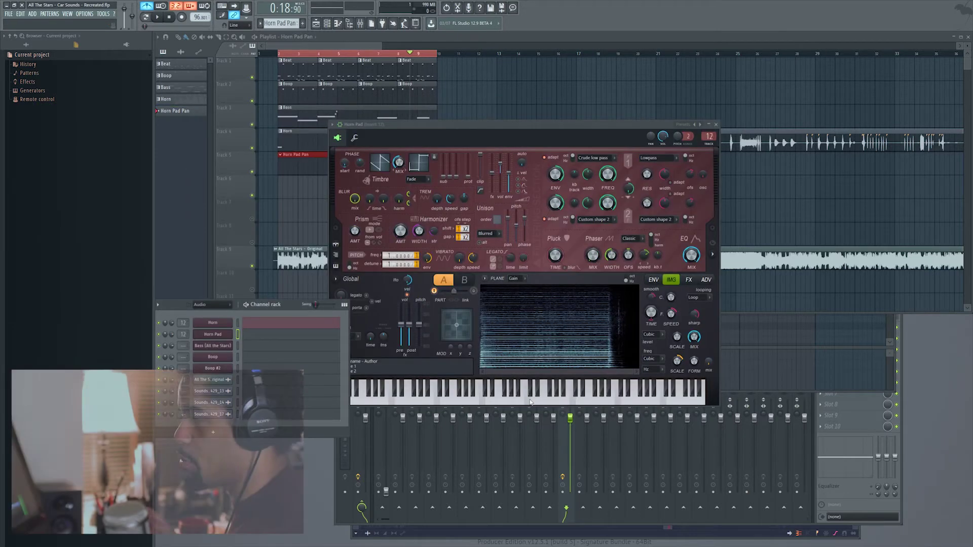
{"action": "left_click", "coordinate": [527, 397]}
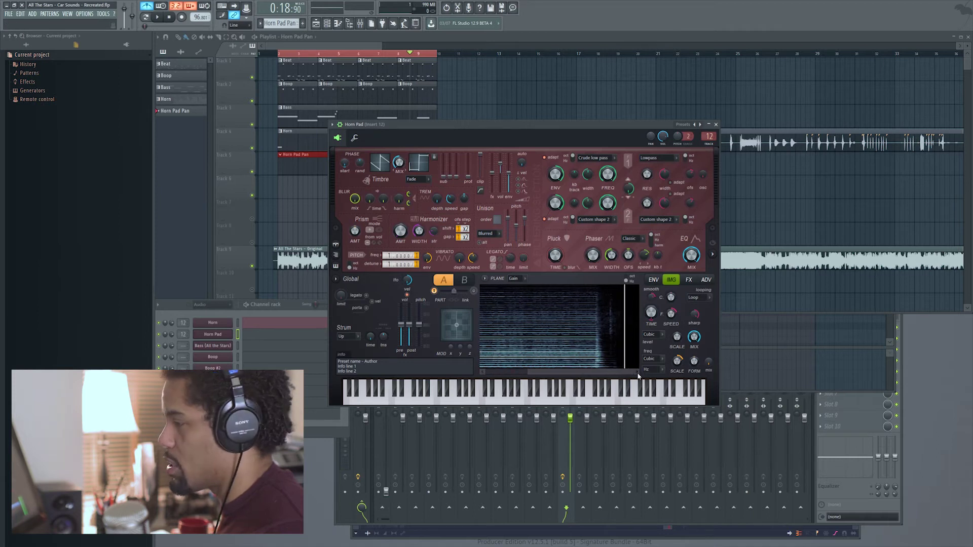
{"action": "left_click_drag", "start_coordinate": [626, 372], "coordinate": [604, 371]}
{"action": "left_click", "coordinate": [523, 398]}
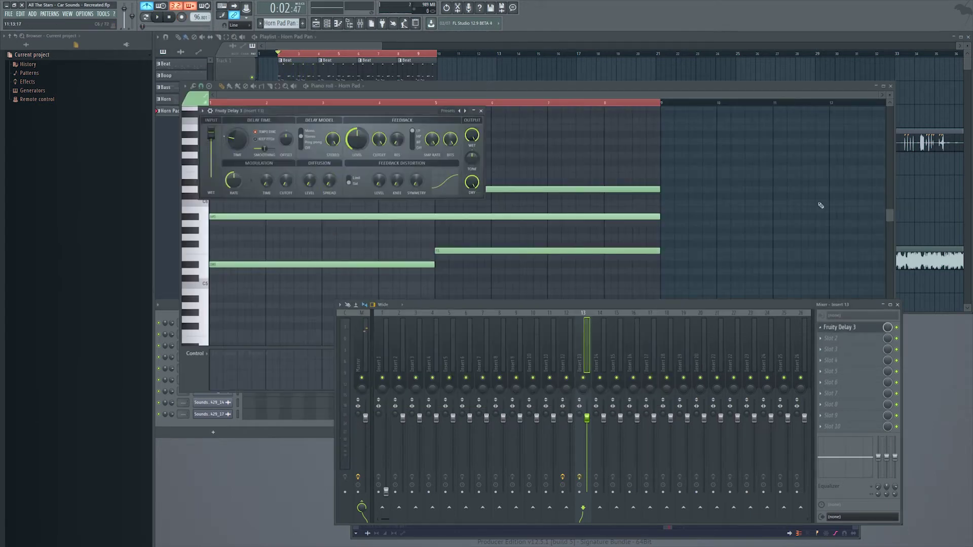
- Add Fruity Reeverb 2 and Fruity PanOMatic after the delay on the Horn Pad's mixer track, adjusting the reverb's levels and room size
{"action": "key", "text": "space"}
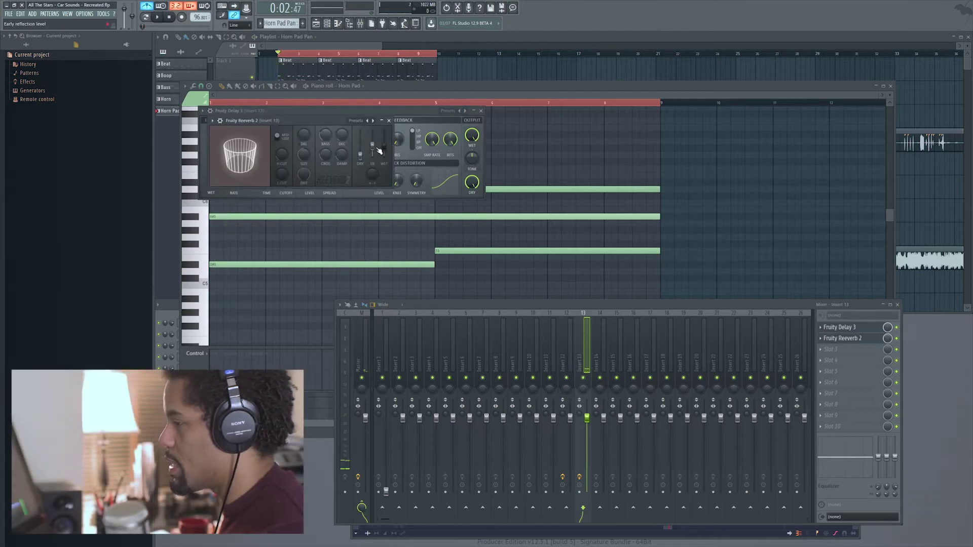
{"action": "left_click_drag", "start_coordinate": [361, 160], "coordinate": [303, 152]}
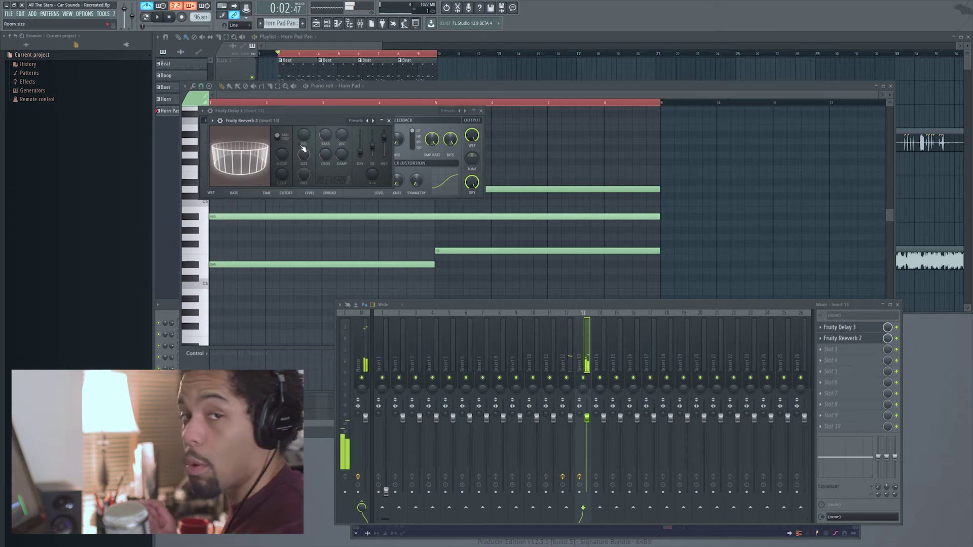
{"action": "key", "text": "F5"}
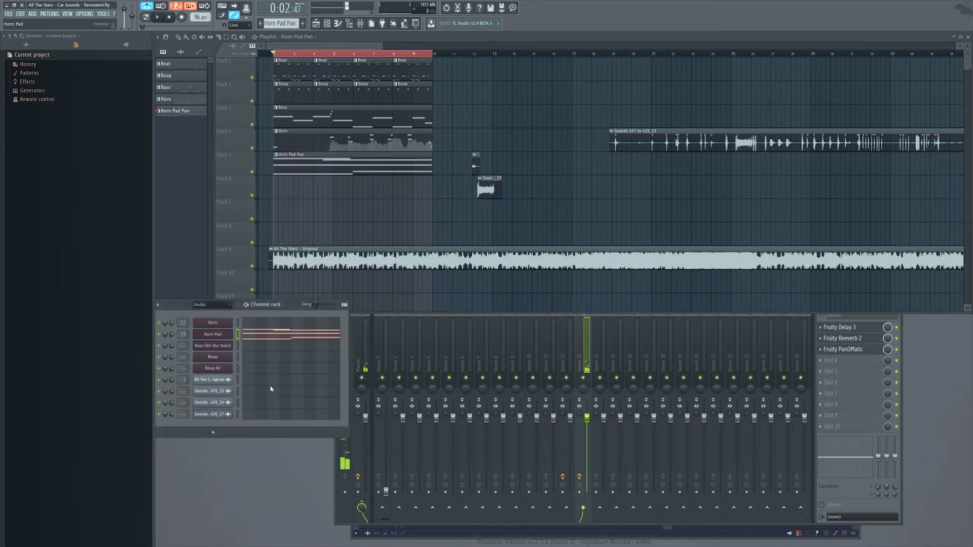
- Clone Horn Pad as Horn Pad Synth on Insert 14, adding Fruity Delay 3, Fruity Phaser, Fruity Multiband Compressor and Fruity Parametric EQ 2
{"action": "key", "text": "alt+shift+c"}
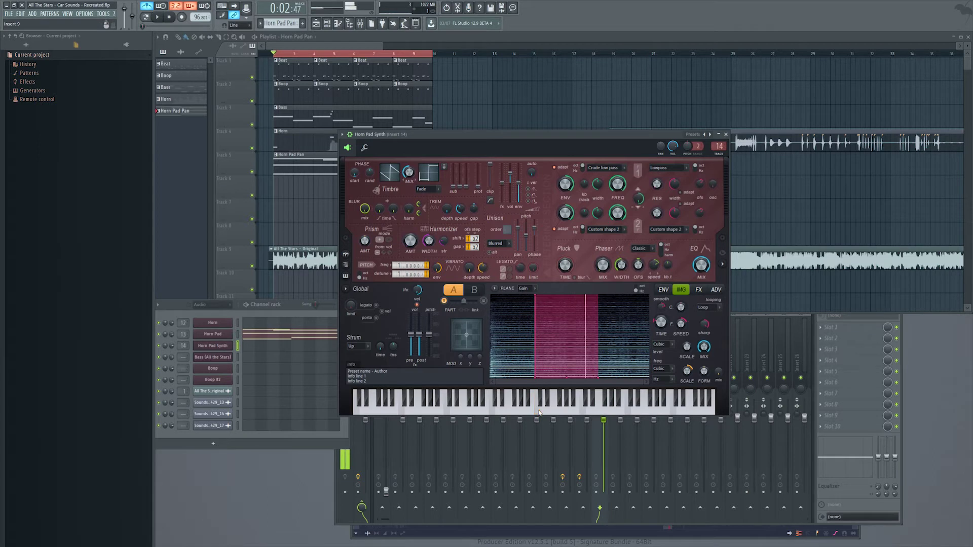
{"action": "key", "text": "F9"}
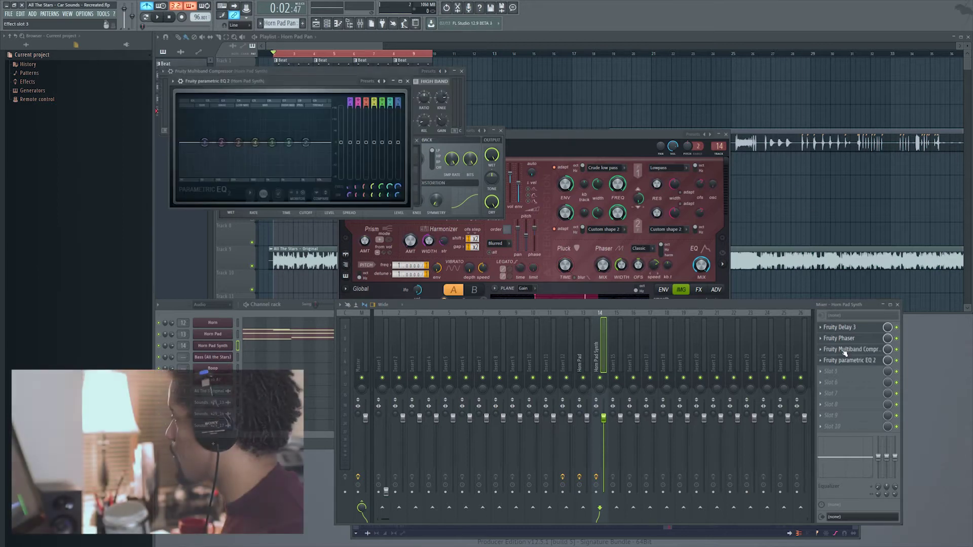
{"action": "left_click", "coordinate": [839, 327]}
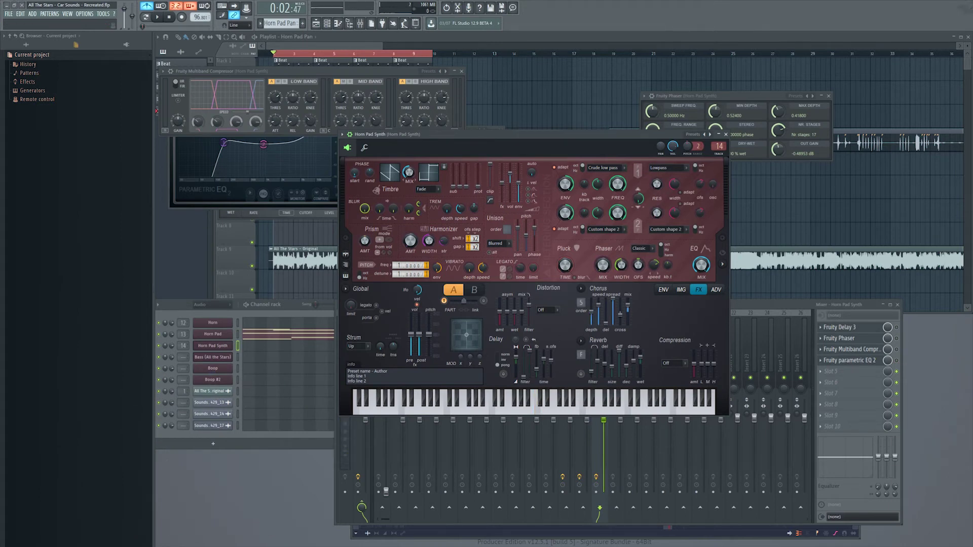
- Audition notes on the Horn Pad Synth's Harmor and record its part into the Horn Pad Synth pattern
{"action": "left_click", "coordinate": [536, 416]}
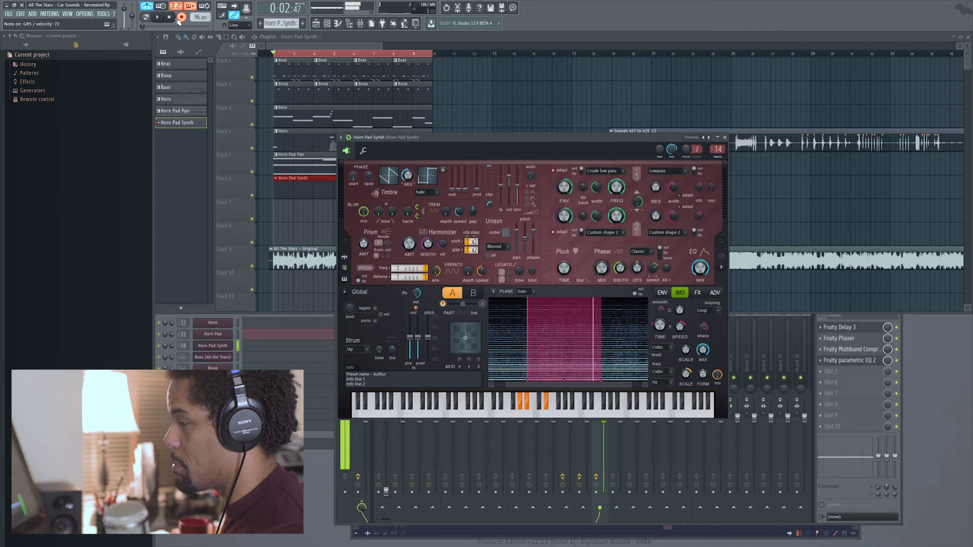
{"action": "key", "text": "space"}
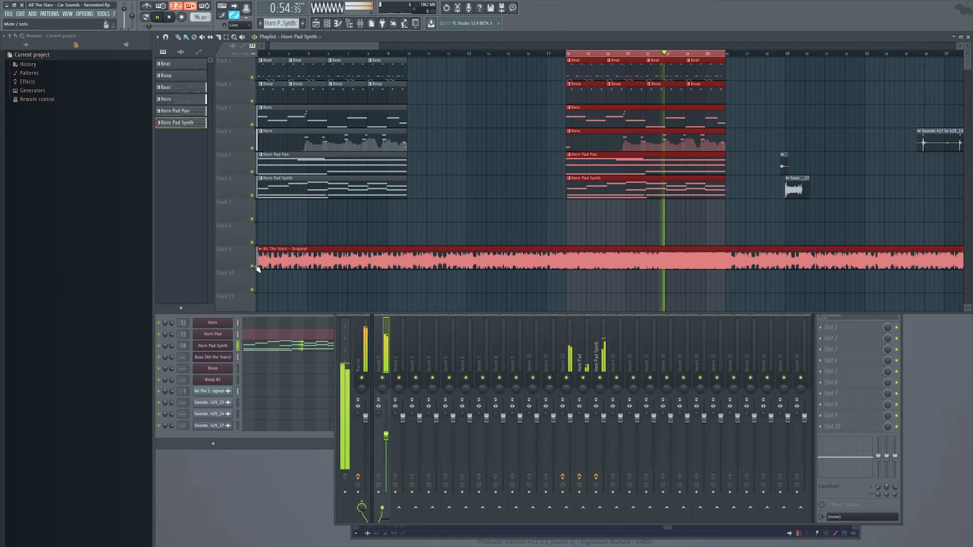
- Compare the recreated parts with the original song during playback by toggling mute and solo on the original's track
{"action": "left_click", "coordinate": [255, 267]}
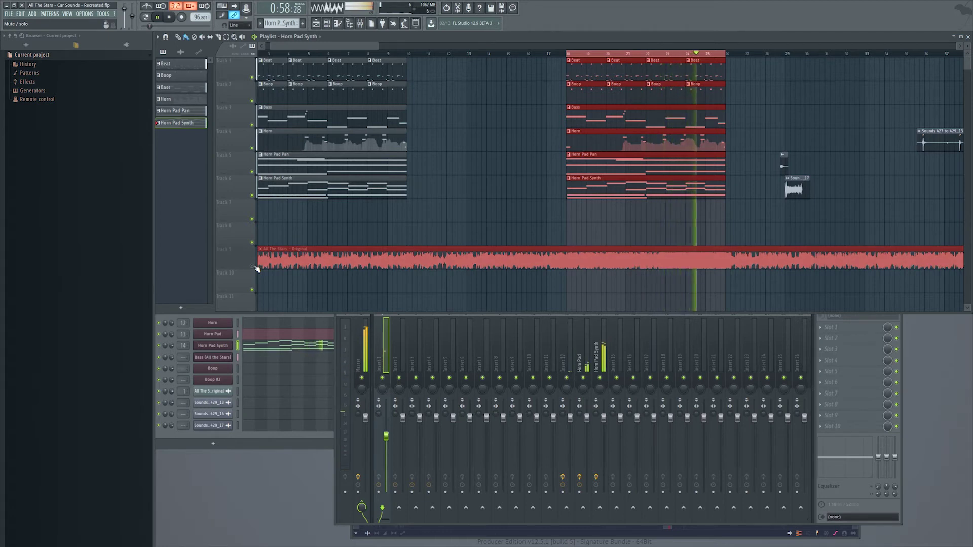
{"action": "right_click", "coordinate": [255, 267]}
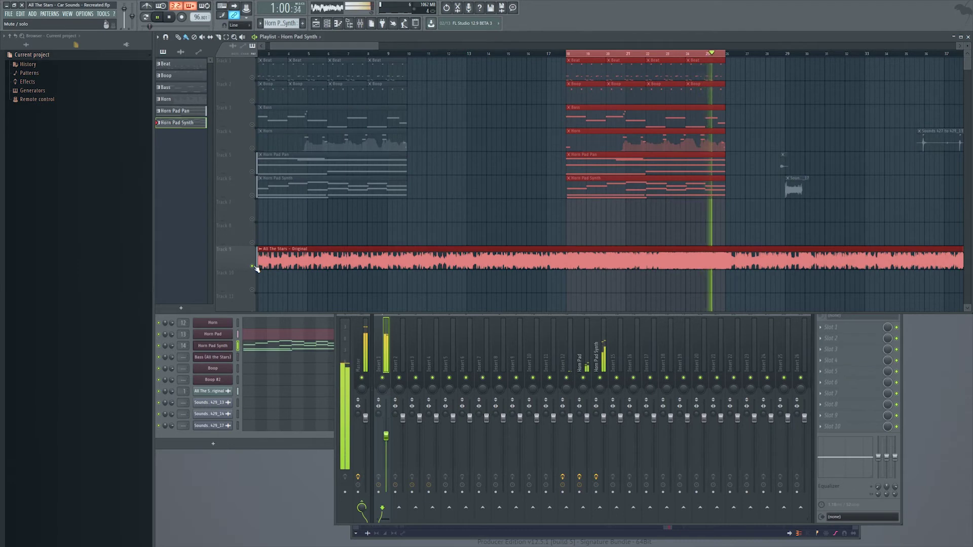
{"action": "right_click", "coordinate": [255, 267]}
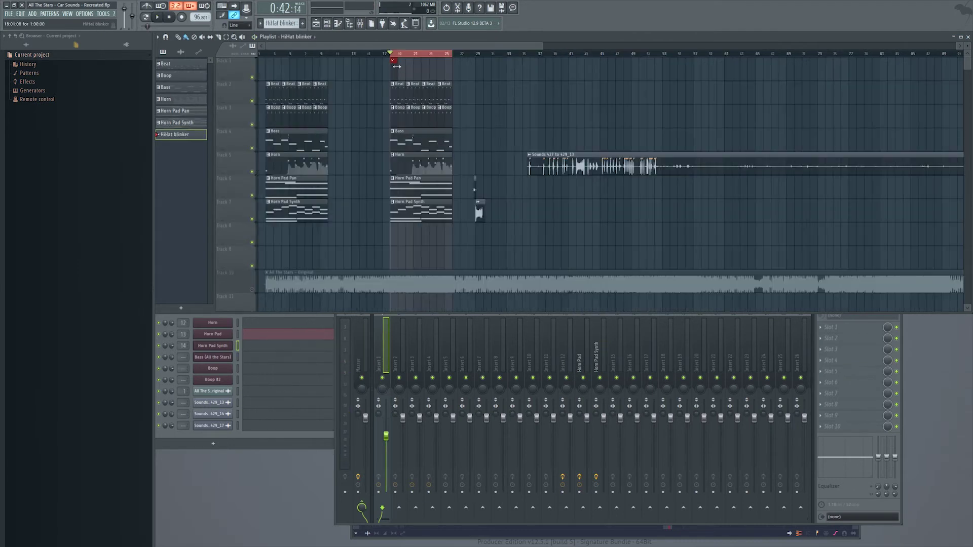
- Stretch the HiHat blinker clip across the looped section and add Marker #12 and Marker #40 notes in the Beat piano roll, shortening the latter
{"action": "left_click_drag", "start_coordinate": [396, 66], "coordinate": [450, 67]}
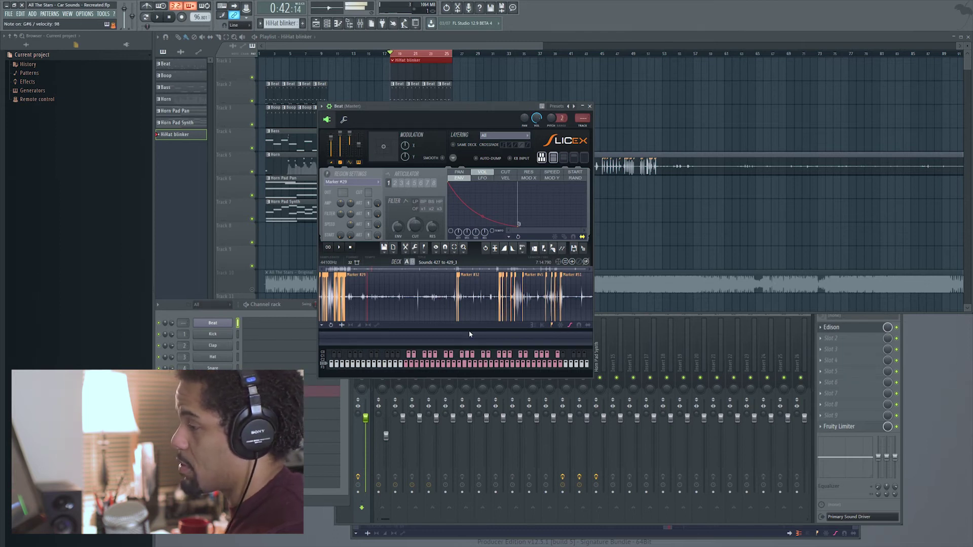
{"action": "key", "text": "F7"}
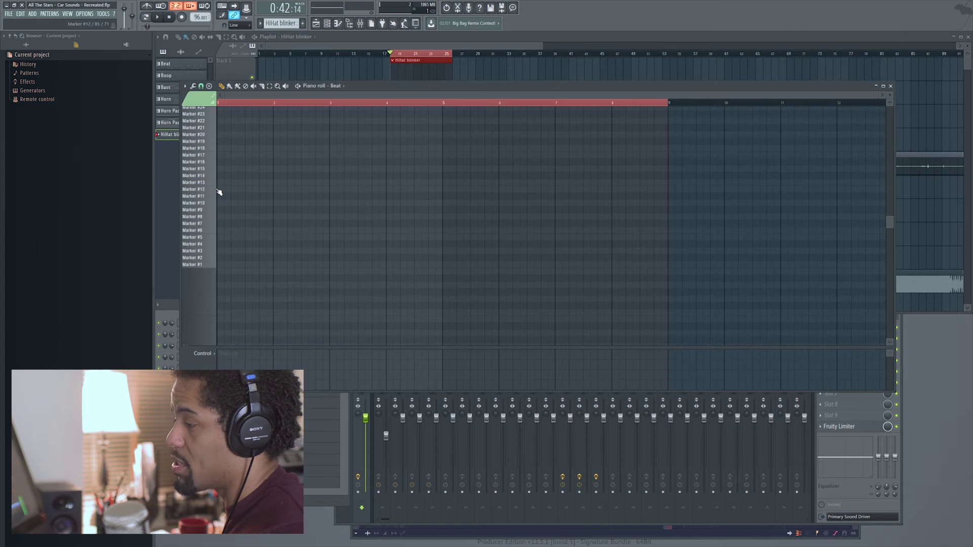
{"action": "left_click", "coordinate": [221, 190]}
{"action": "left_click_drag", "start_coordinate": [240, 194], "coordinate": [236, 194]}
{"action": "scroll", "coordinate": [220, 152], "scroll_direction": "up", "scroll_amount": 6}
{"action": "left_click", "coordinate": [218, 120]}
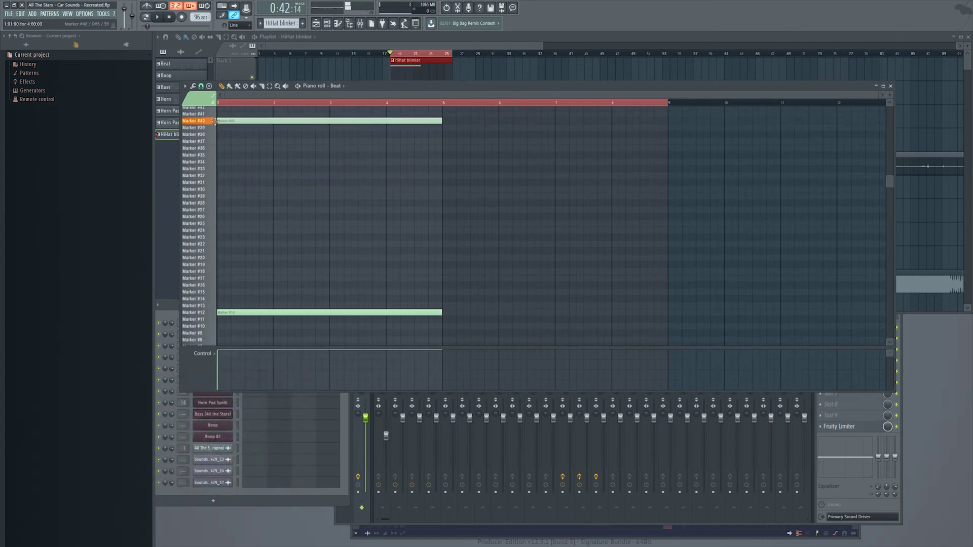
{"action": "left_click_drag", "start_coordinate": [444, 120], "coordinate": [280, 120]}
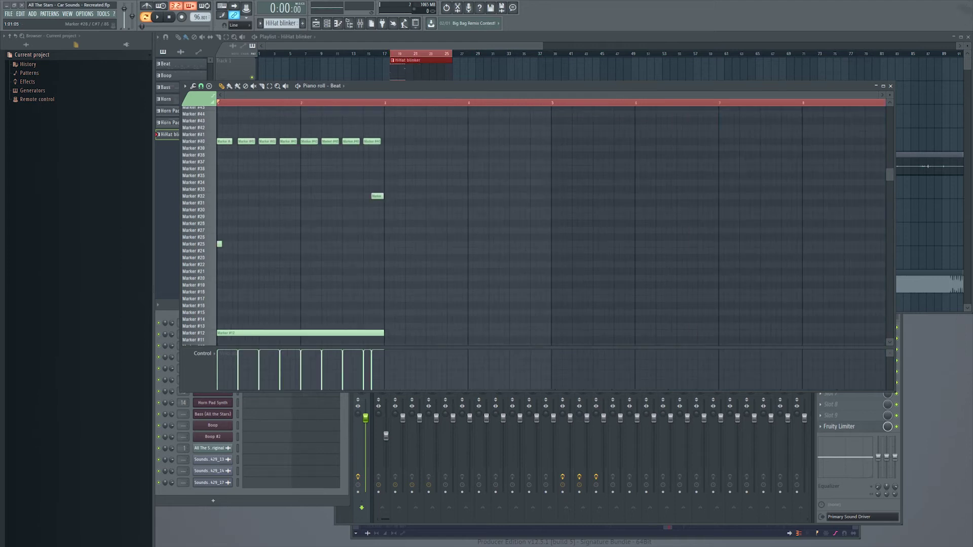
- Fill two bars of the Marker #25 row with short repeated notes, move alternate ones up to Marker #26, and play the pattern
{"action": "left_click_drag", "start_coordinate": [227, 248], "coordinate": [389, 250]}
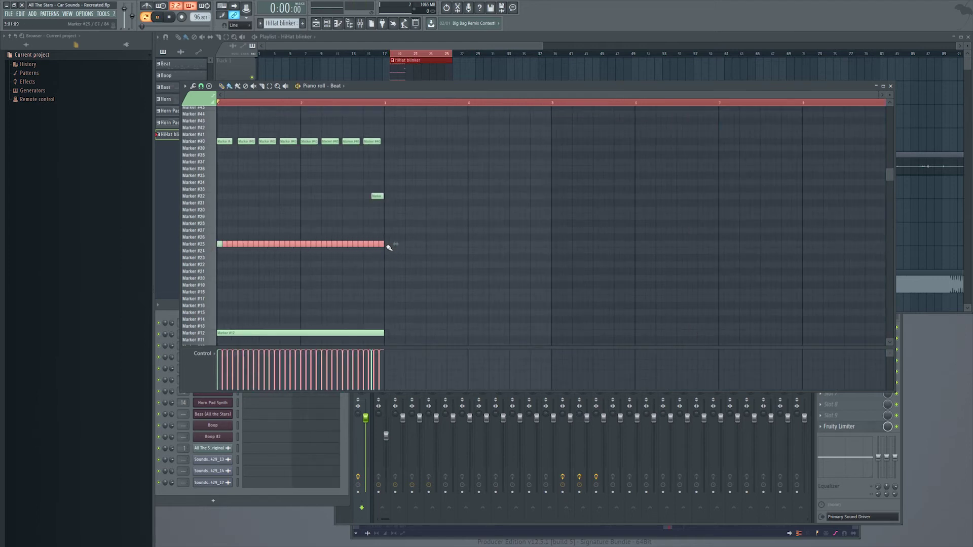
{"action": "left_click", "coordinate": [225, 241]}
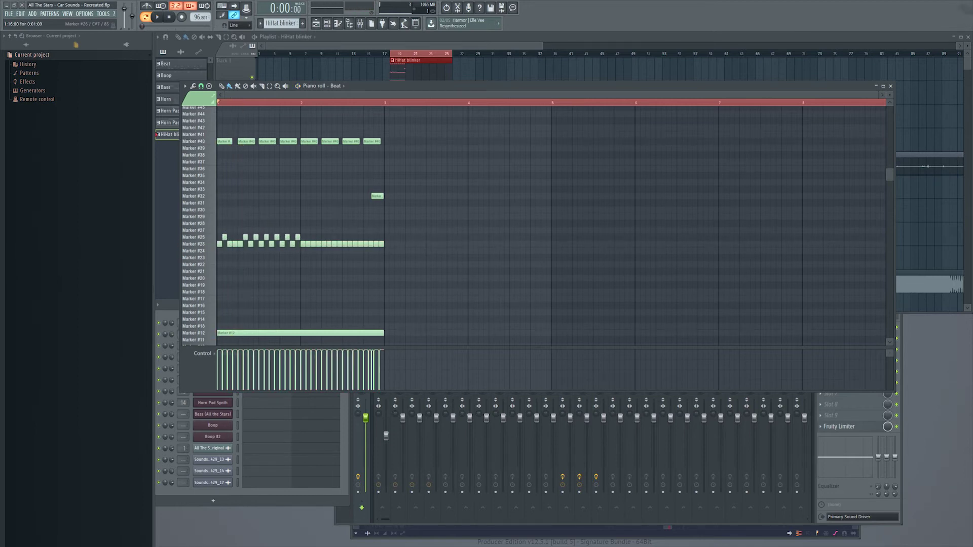
{"action": "key", "text": "space"}
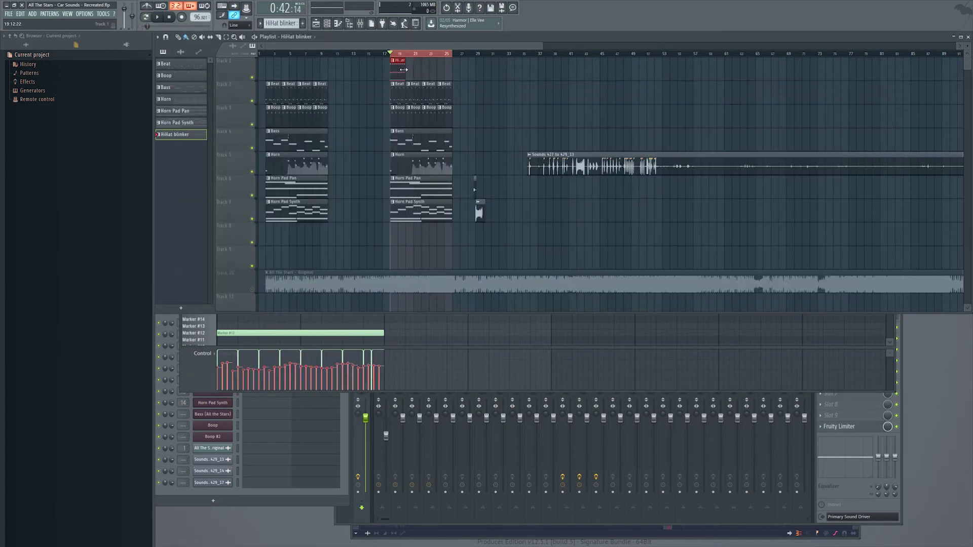
- Duplicate the two-bar HiHat blinker clip within the looped playlist section and play back the arrangement
{"action": "key", "text": "ctrl+b"}
{"action": "key", "text": "space"}
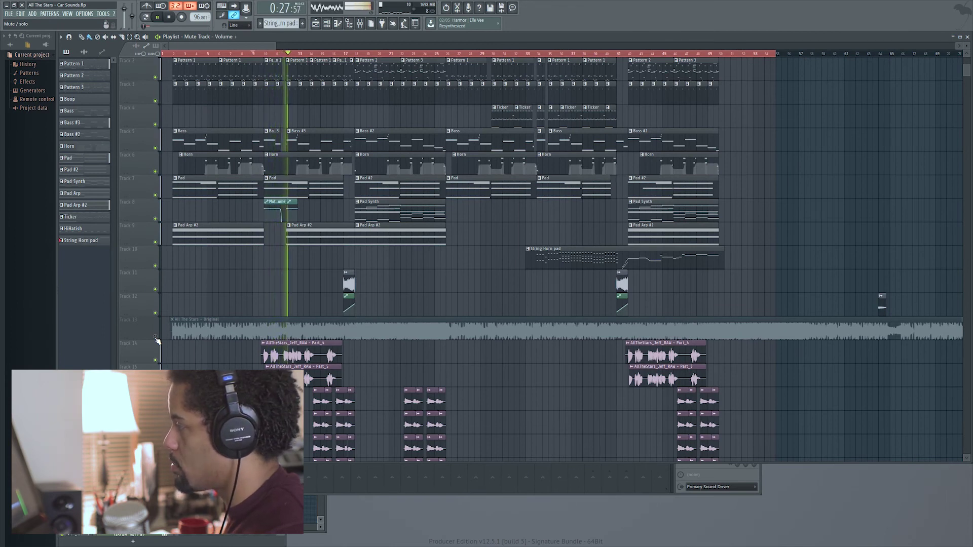
- Compare the full arrangement with the original song on Track 13 using mute and solo, and extend the playlist to view the lower vocal tracks
{"action": "right_click", "coordinate": [156, 338]}
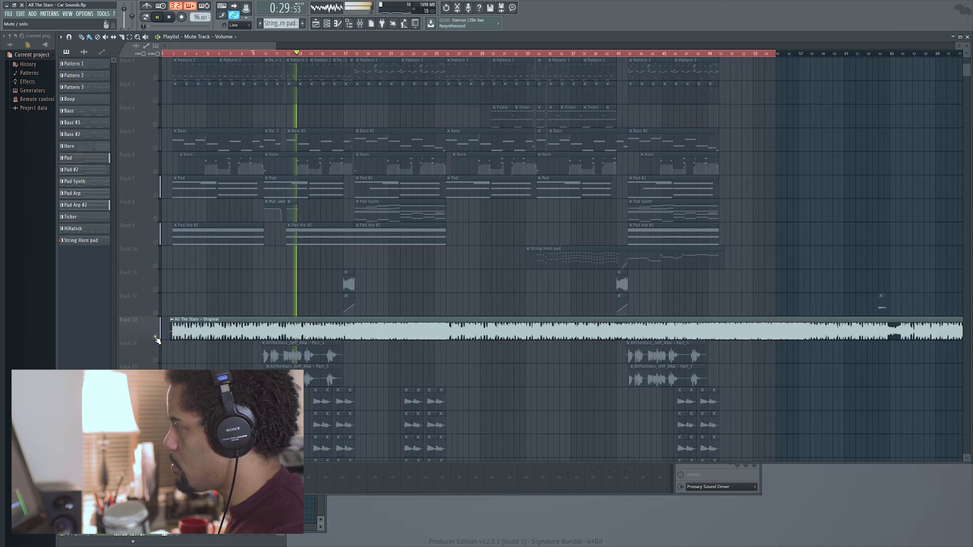
{"action": "right_click", "coordinate": [155, 338]}
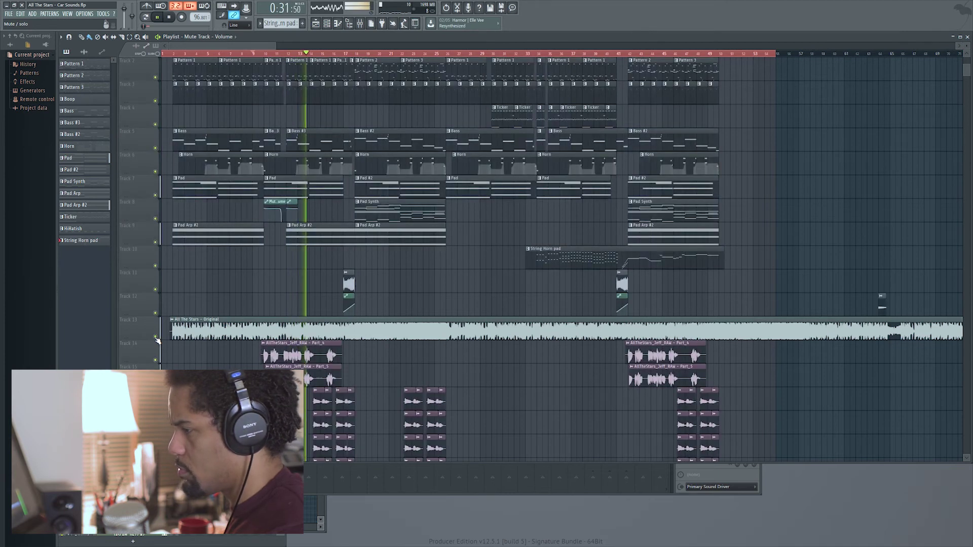
{"action": "left_click", "coordinate": [156, 337]}
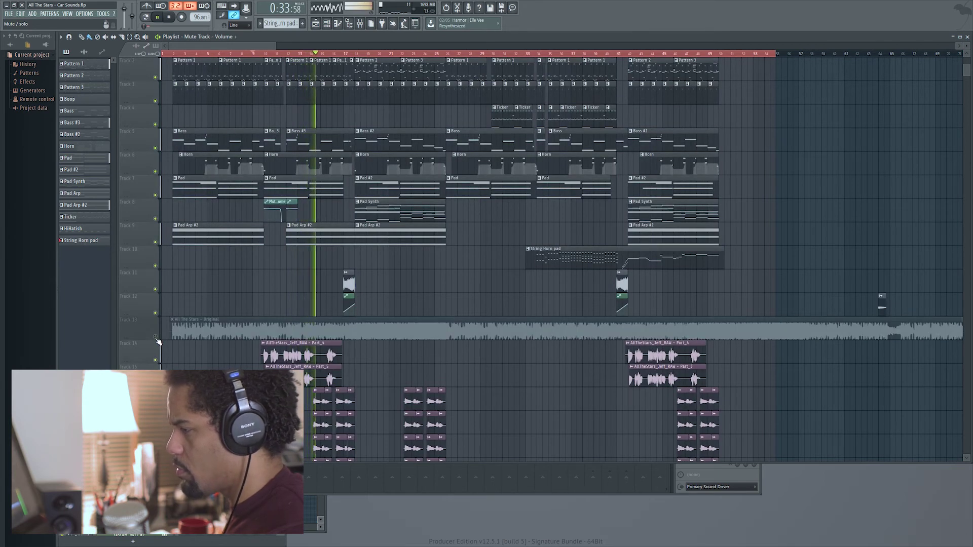
{"action": "right_click", "coordinate": [156, 337]}
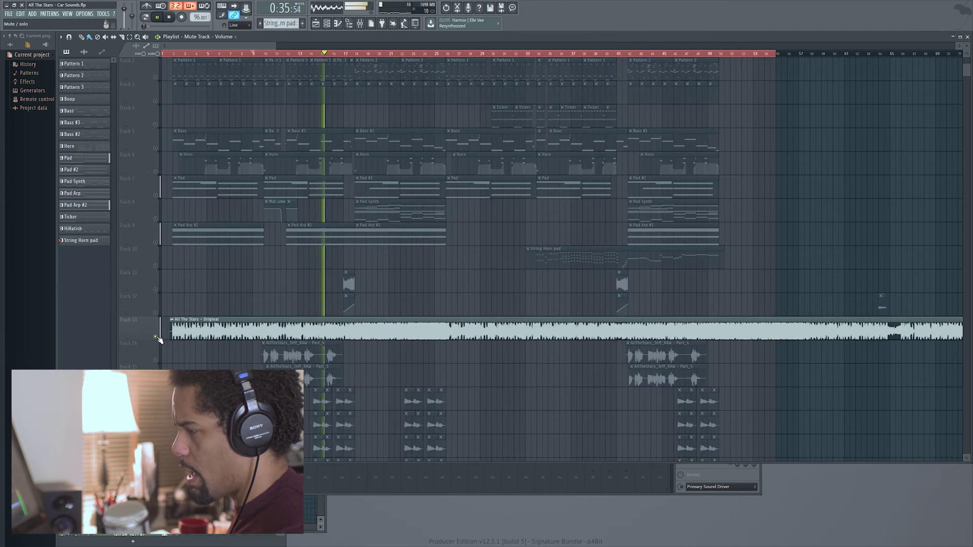
{"action": "right_click", "coordinate": [156, 337]}
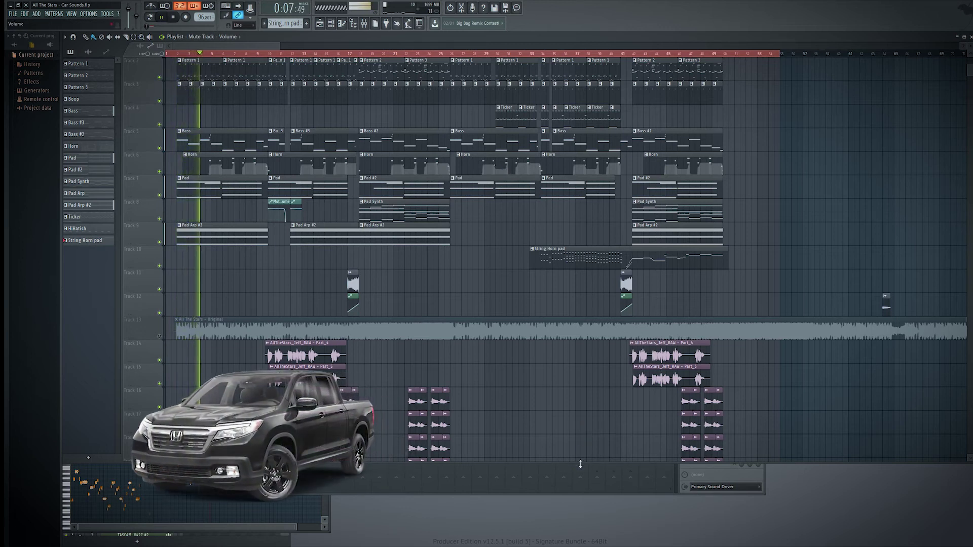
{"action": "left_click_drag", "start_coordinate": [585, 463], "coordinate": [587, 545]}
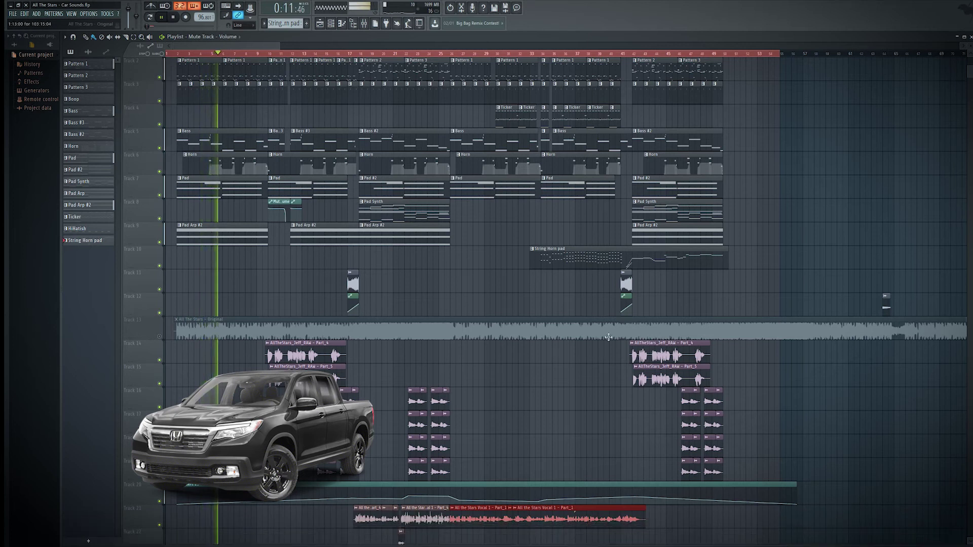